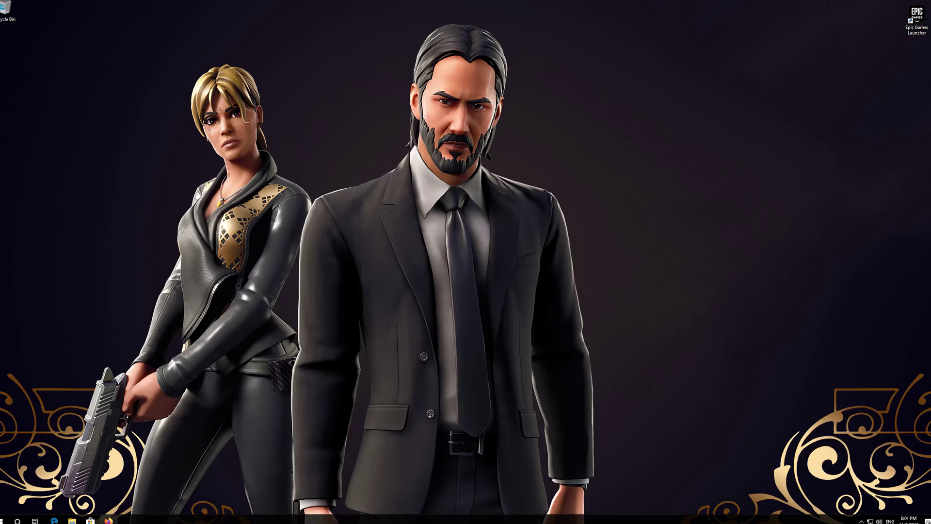
# - Open Firefox and search Google for 'geforce experience'
pyautogui.click(108, 521)
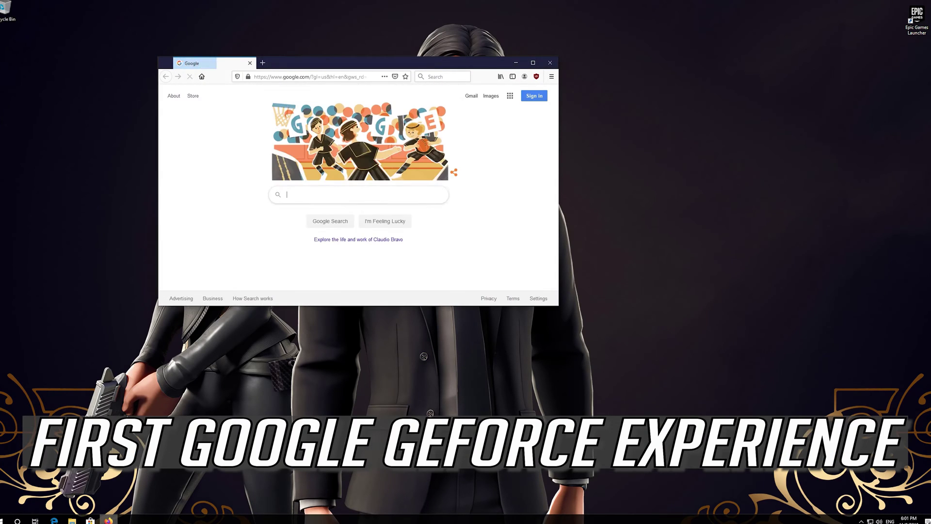
pyautogui.moveTo(391, 68); pyautogui.dragTo(459, 130)
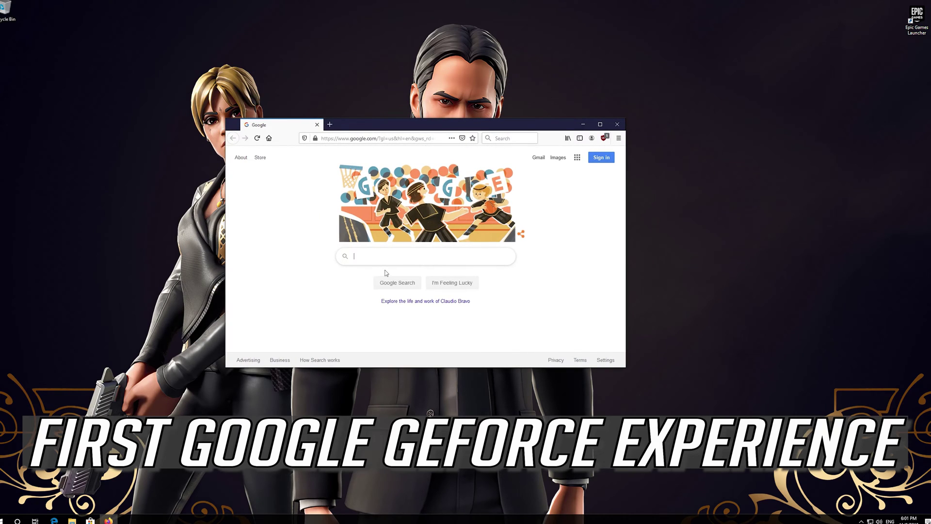
pyautogui.write('geforc')
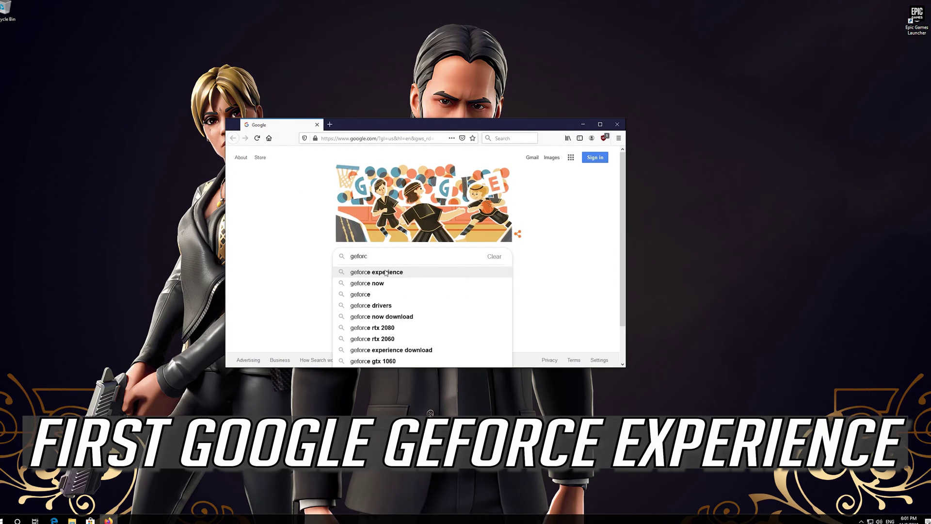
pyautogui.write('e experience')
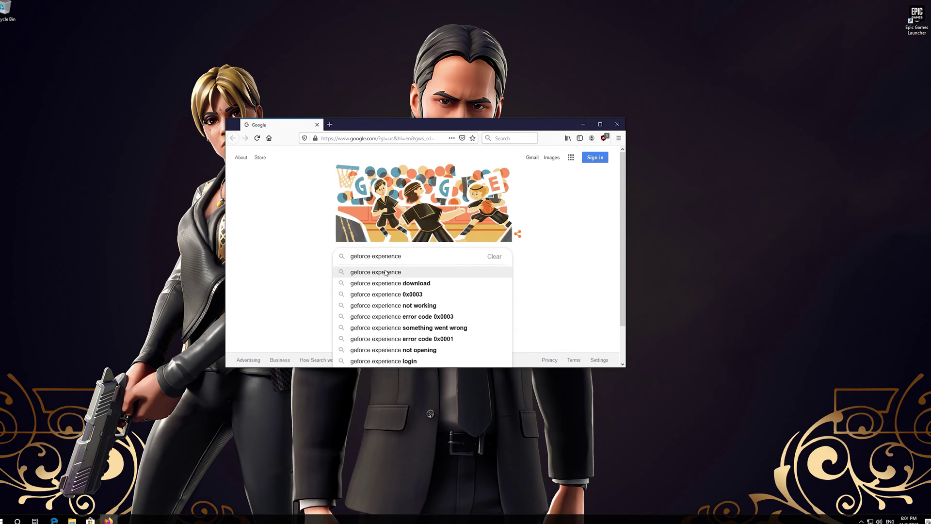
pyautogui.click(386, 272)
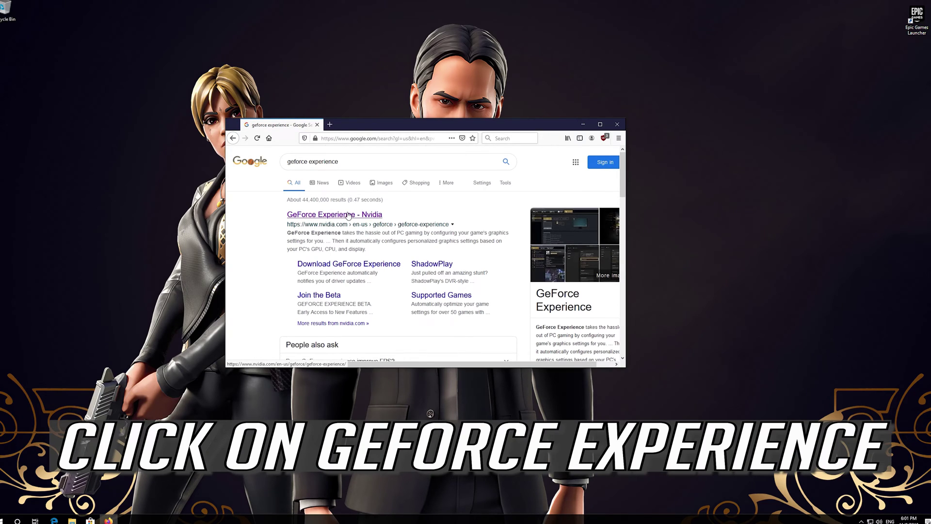
# - Save GeForce_Experience_v3.20.1.57.exe from NVIDIA's GeForce Experience page, then close Firefox
pyautogui.click(348, 215)
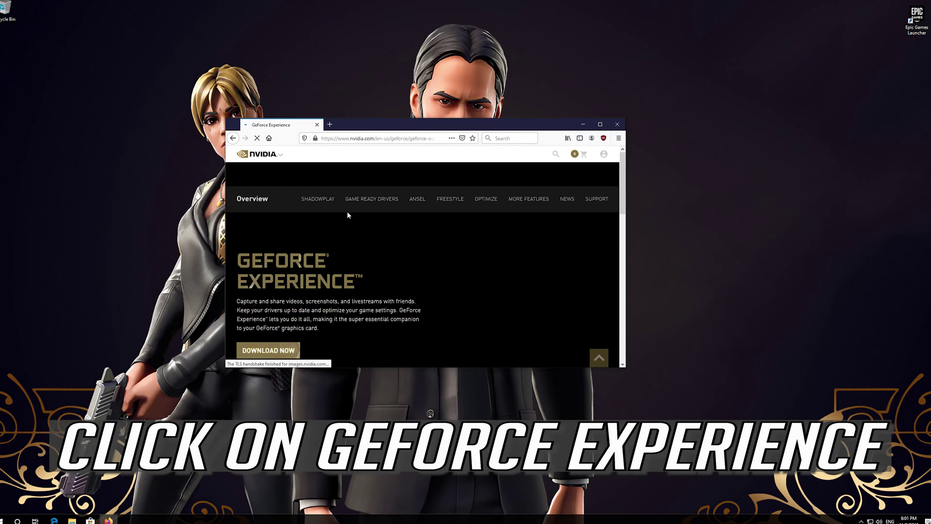
pyautogui.scroll(-4, 347, 215)
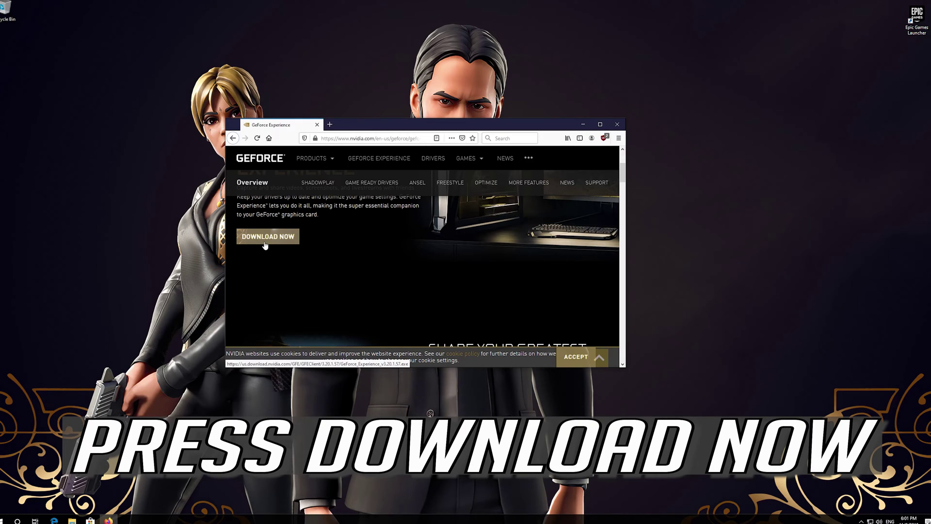
pyautogui.click(265, 242)
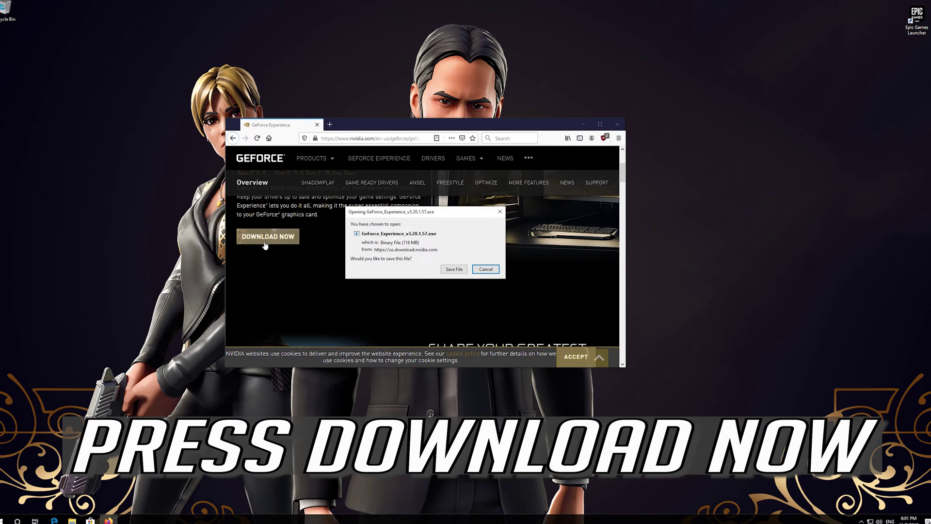
pyautogui.click(453, 269)
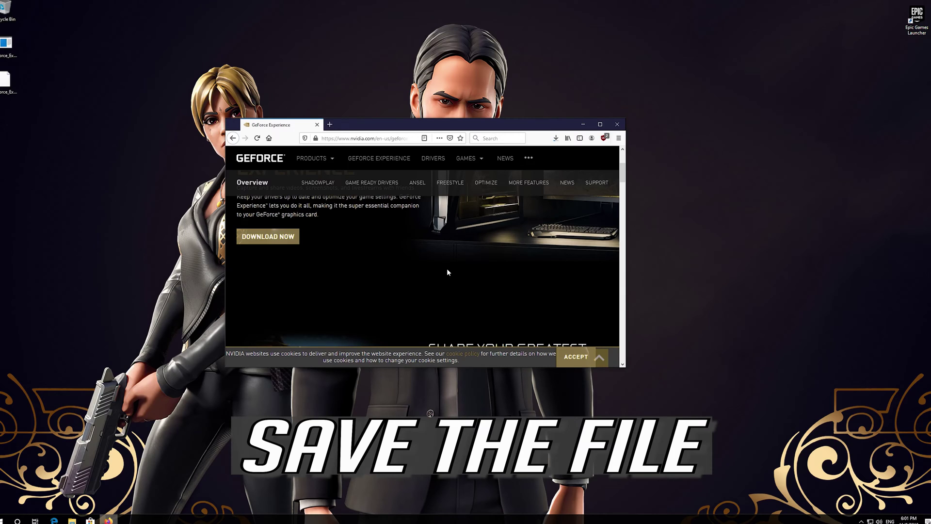
pyautogui.click(555, 140)
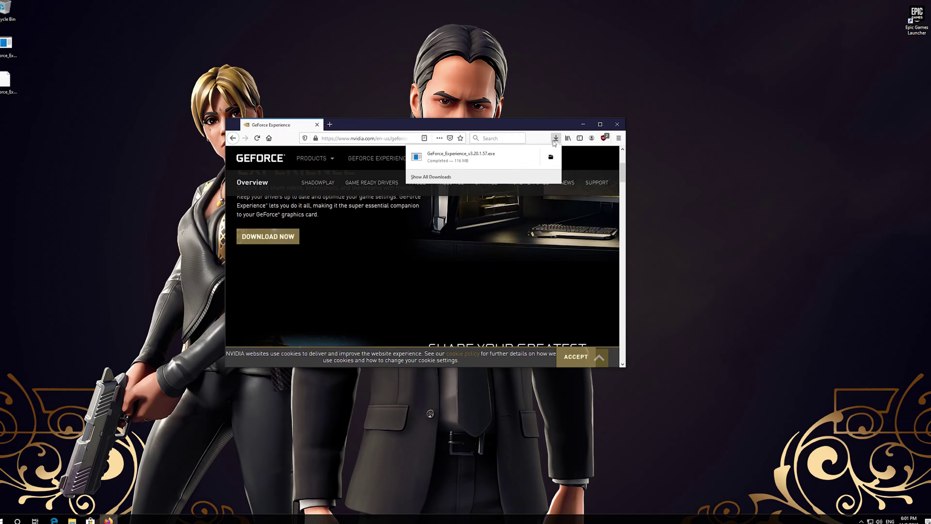
pyautogui.click(617, 124)
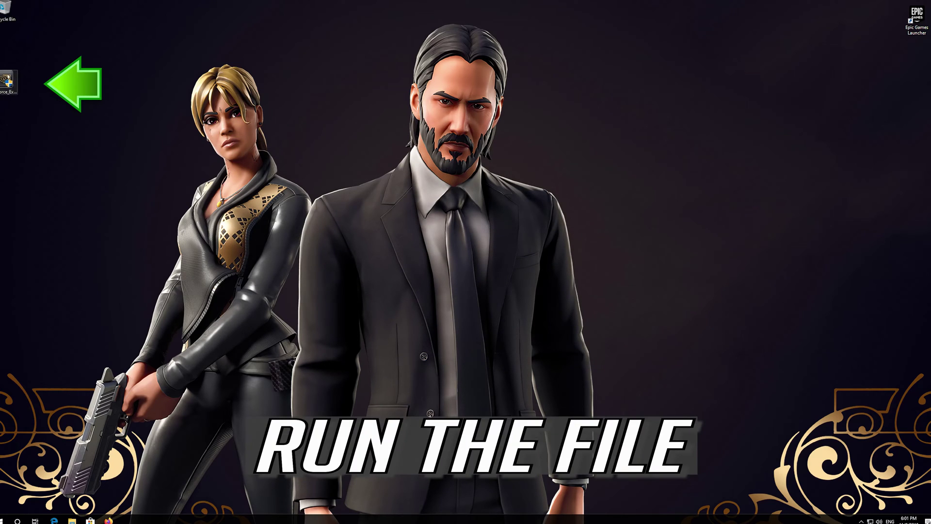
# - Run the GeForce Experience installer with admin approval, then launch the app from Start search
pyautogui.doubleClick(8, 87)
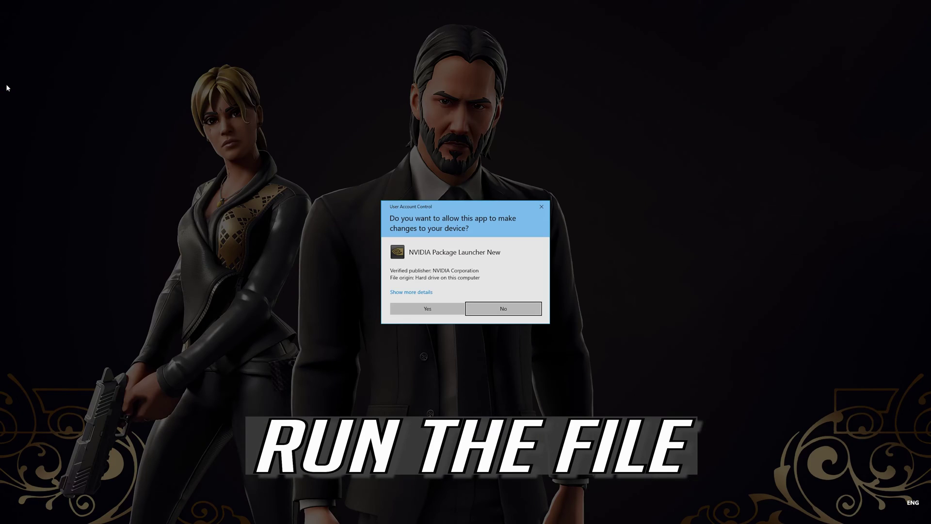
pyautogui.click(427, 309)
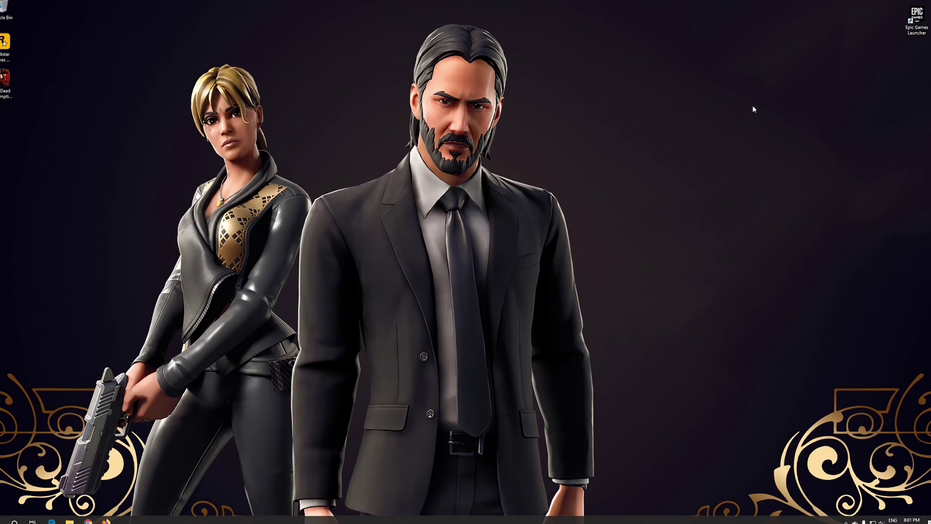
pyautogui.press('super')
pyautogui.write('gf')
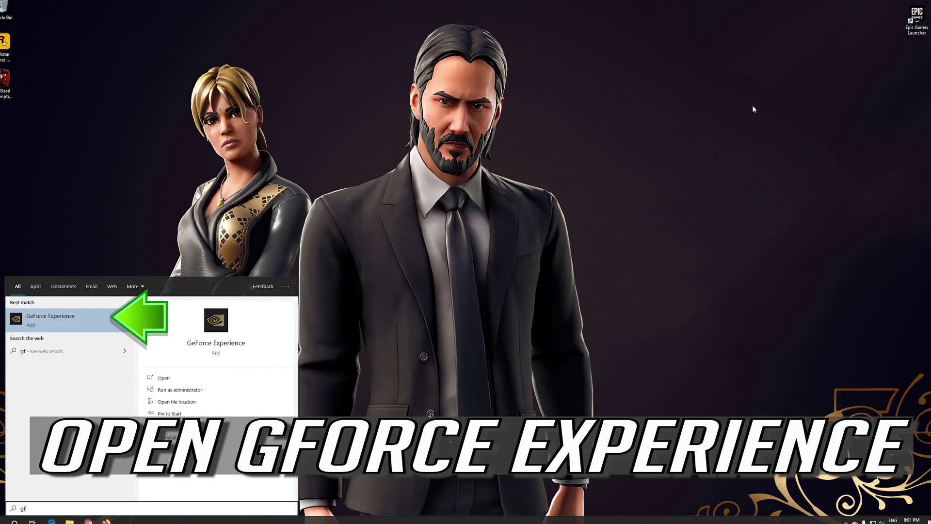
pyautogui.write('orce experience')
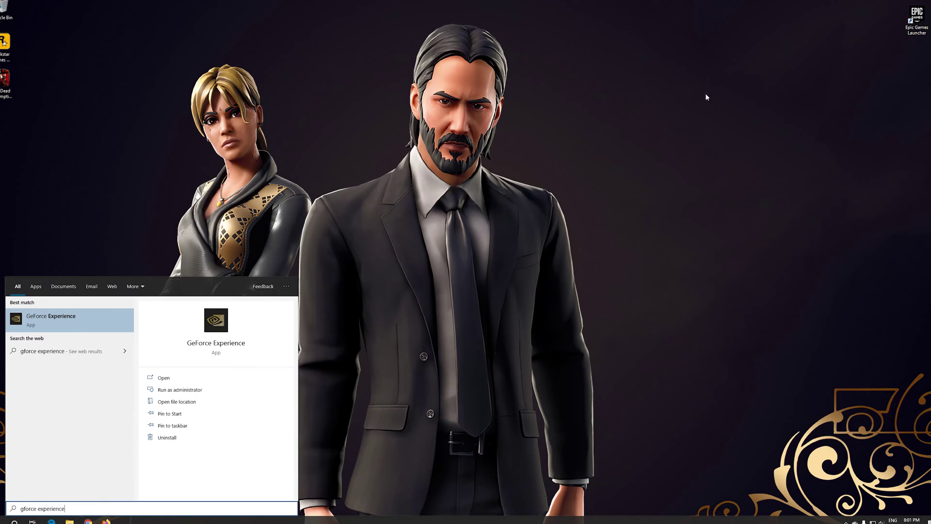
pyautogui.click(64, 323)
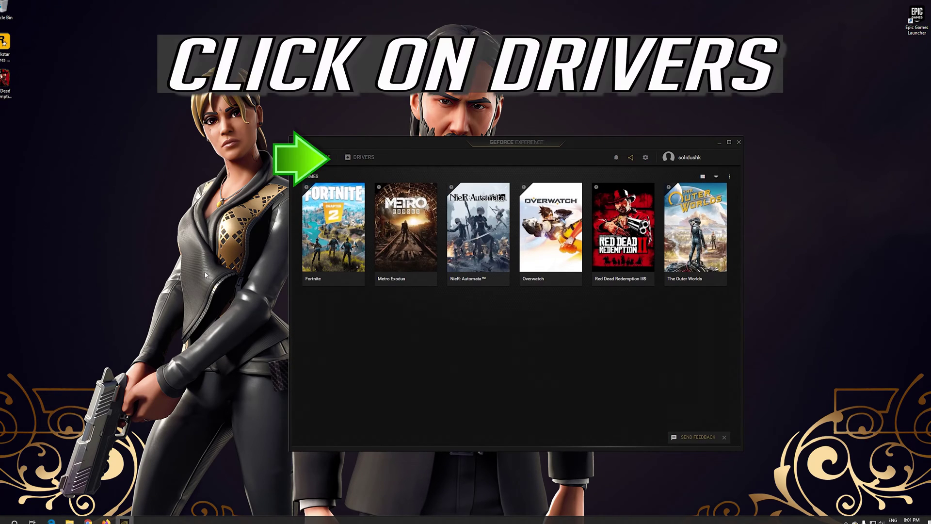
# - Choose Custom Installation for Game Ready Driver 441.12 on the Drivers tab
pyautogui.click(364, 157)
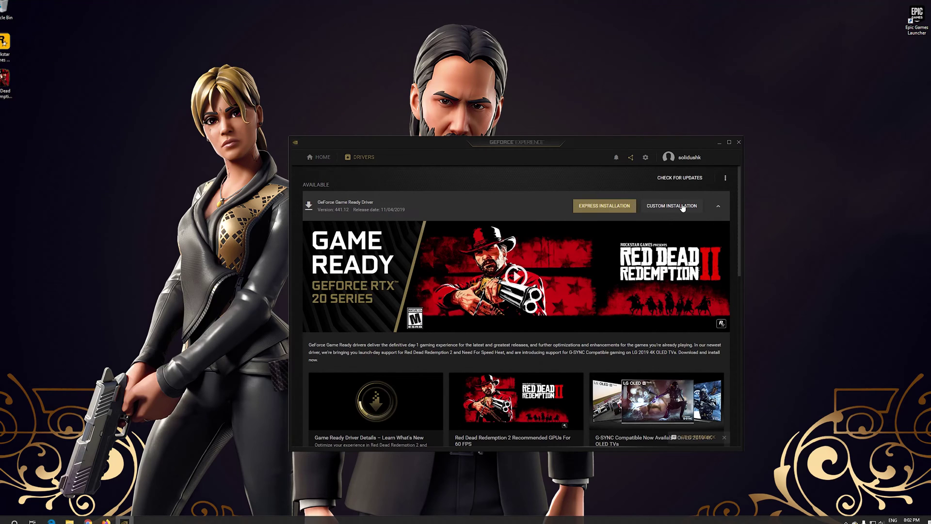
pyautogui.click(682, 206)
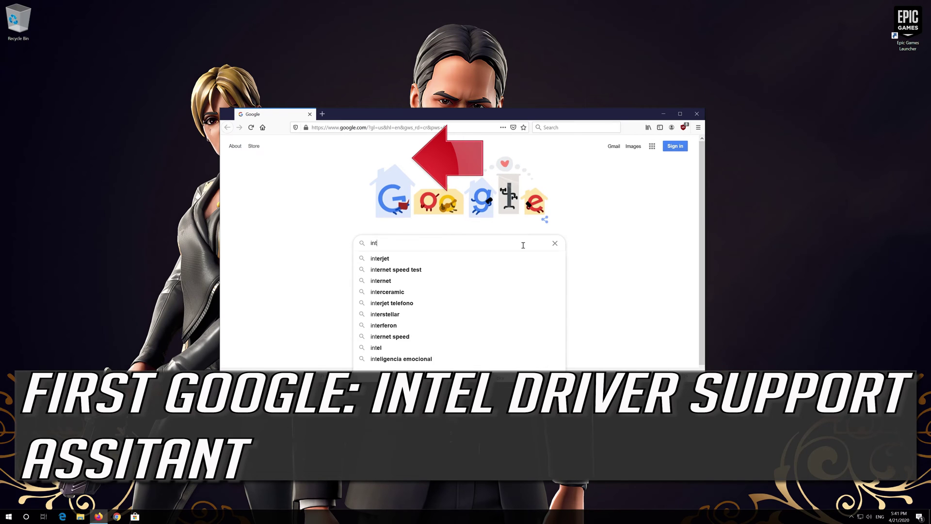
# - Search Google for 'intel driver support assistant' and open the intel.com result
pyautogui.write('driver')
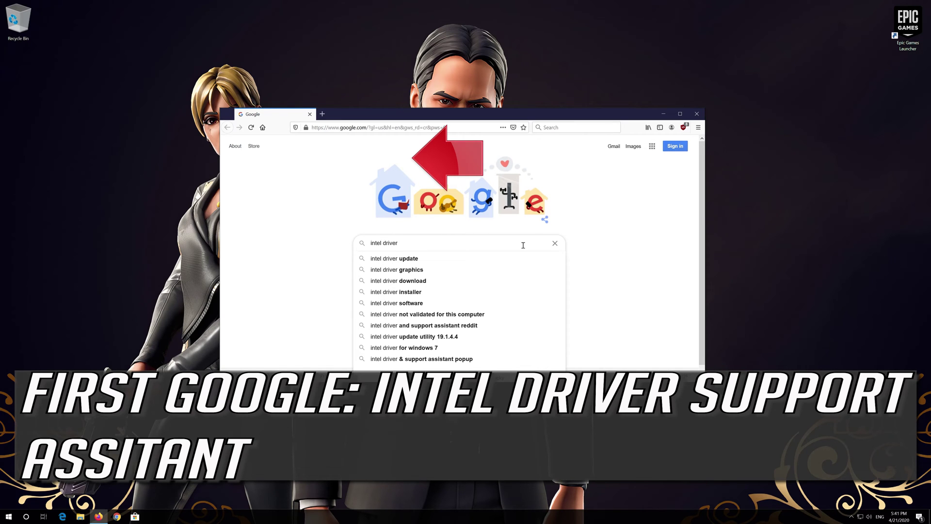
pyautogui.write(' support ')
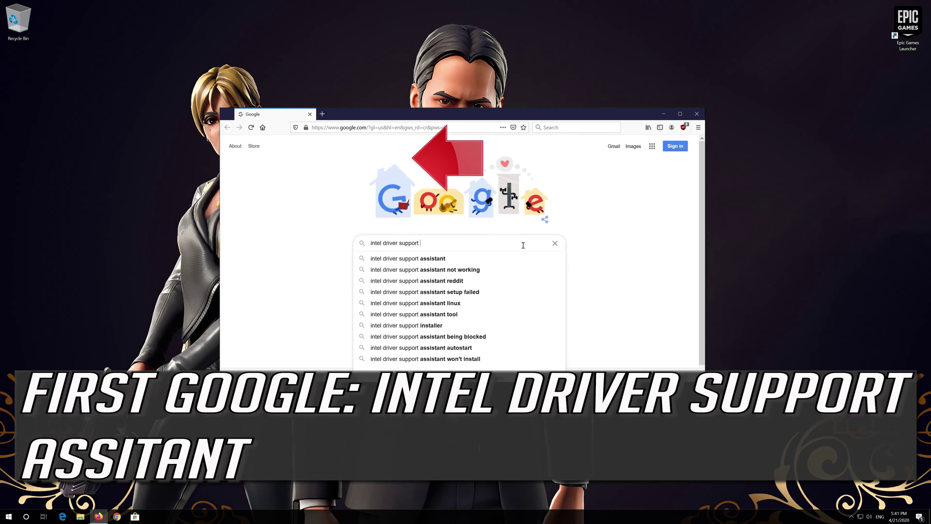
pyautogui.write('assistant')
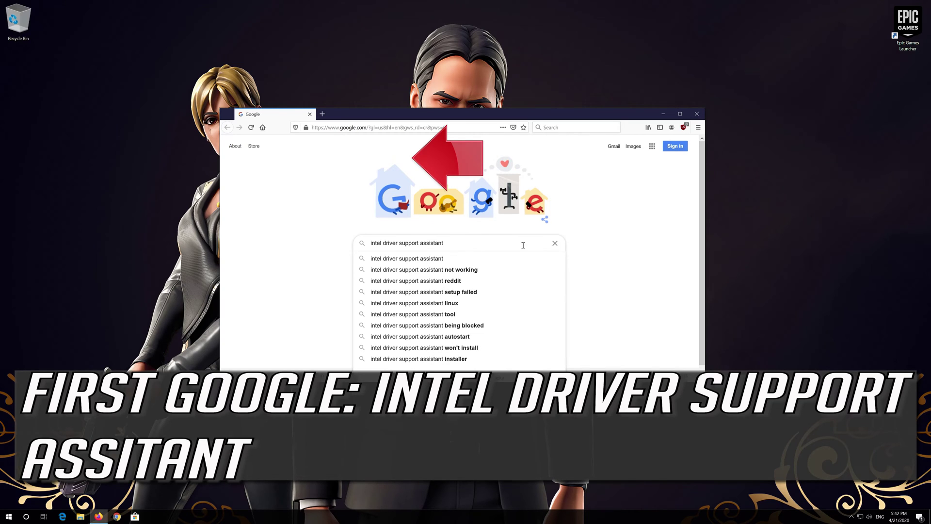
pyautogui.press('Return')
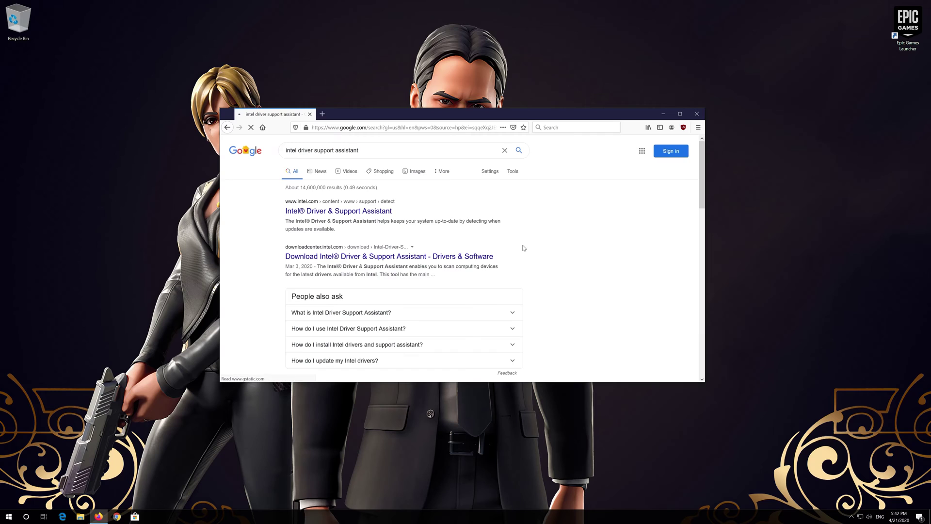
pyautogui.click(344, 213)
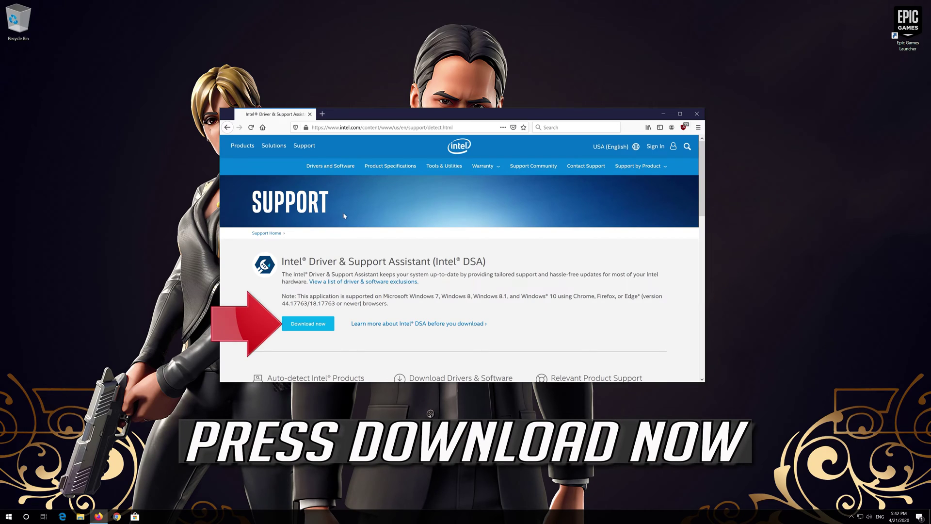
# - Save Intel-Driver-and-Support-Assistant-Installer.exe (2.4 MB) to the desktop
pyautogui.click(315, 326)
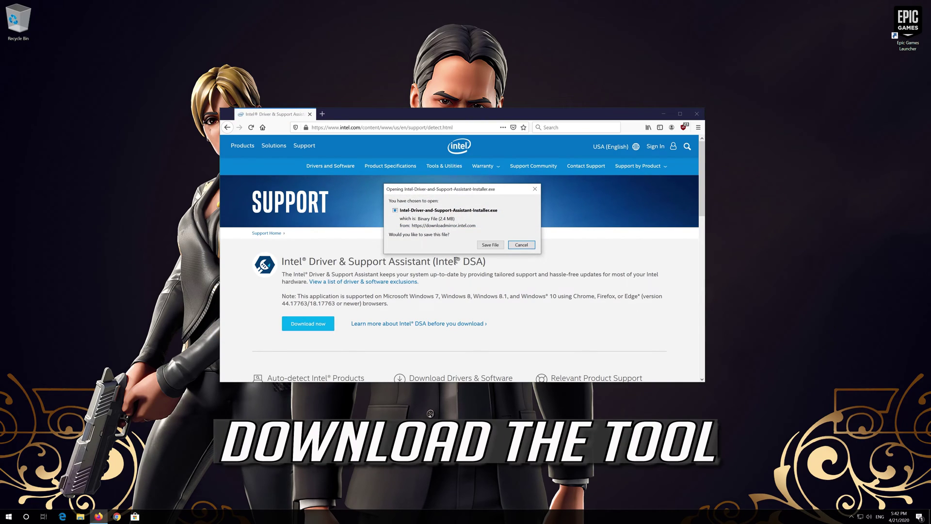
pyautogui.click(484, 246)
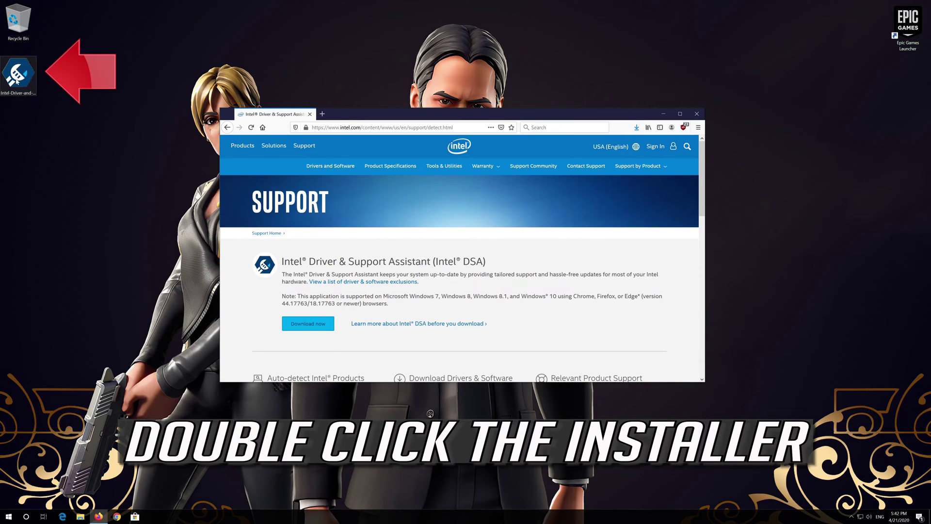
# - Install the Intel assistant after accepting the license, launch it, and review Devices and Drivers
pyautogui.doubleClick(19, 81)
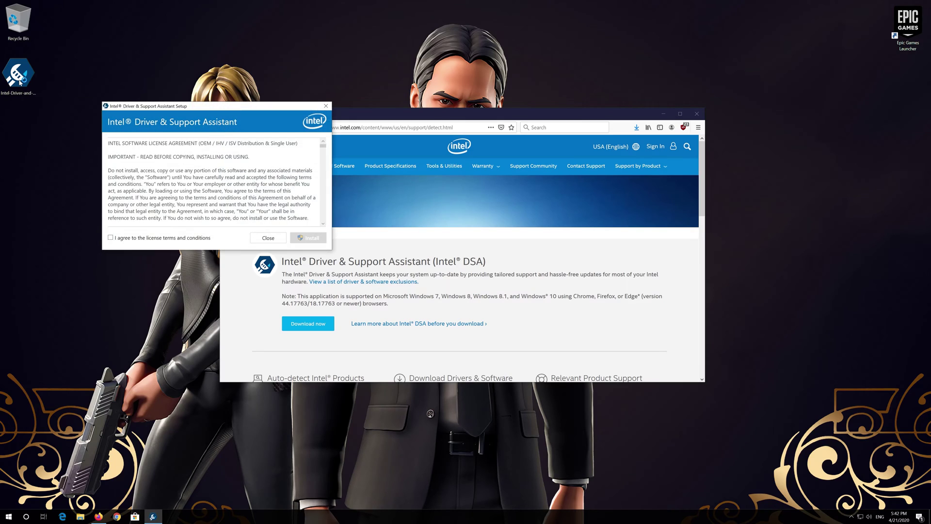
pyautogui.moveTo(127, 104); pyautogui.dragTo(367, 150)
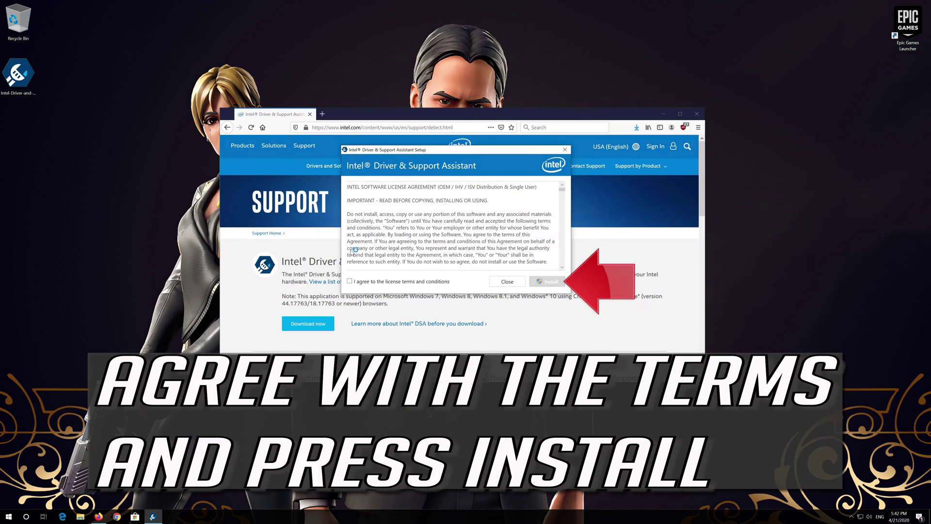
pyautogui.click(350, 282)
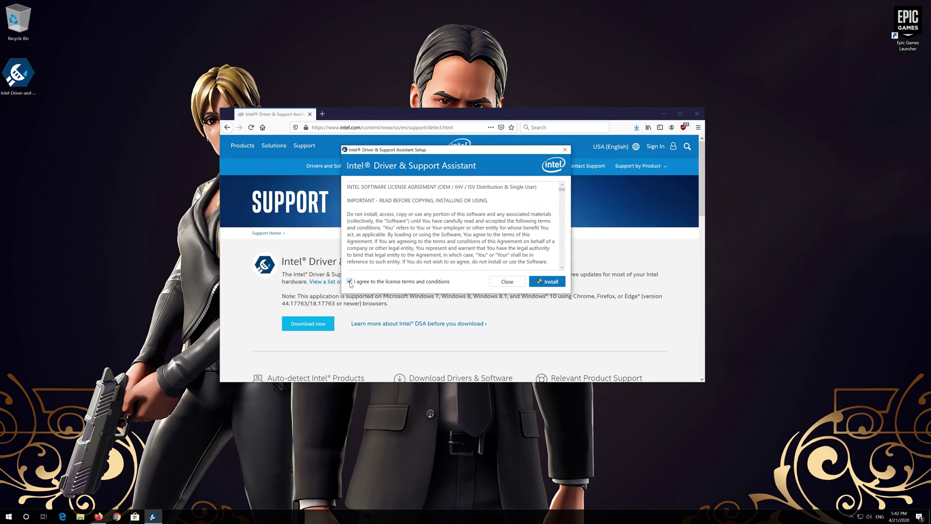
pyautogui.click(559, 284)
pyautogui.click(553, 282)
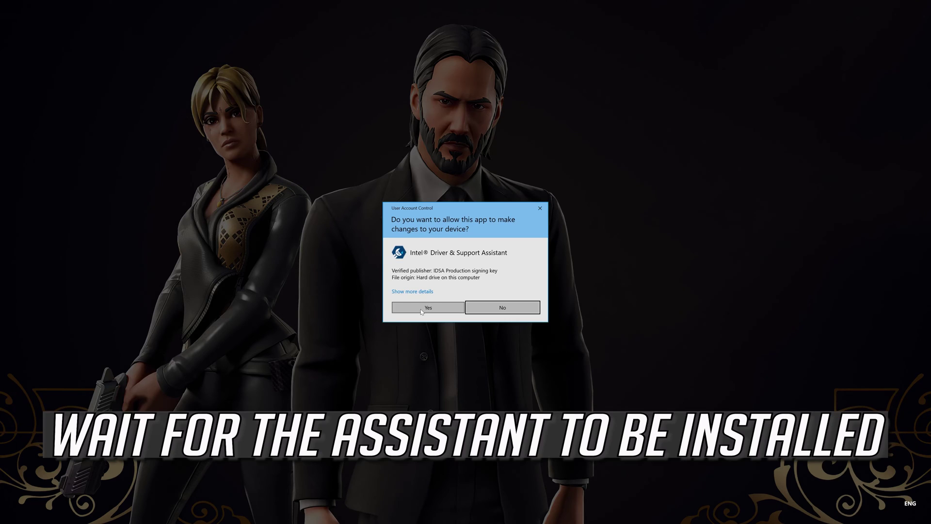
pyautogui.click(421, 309)
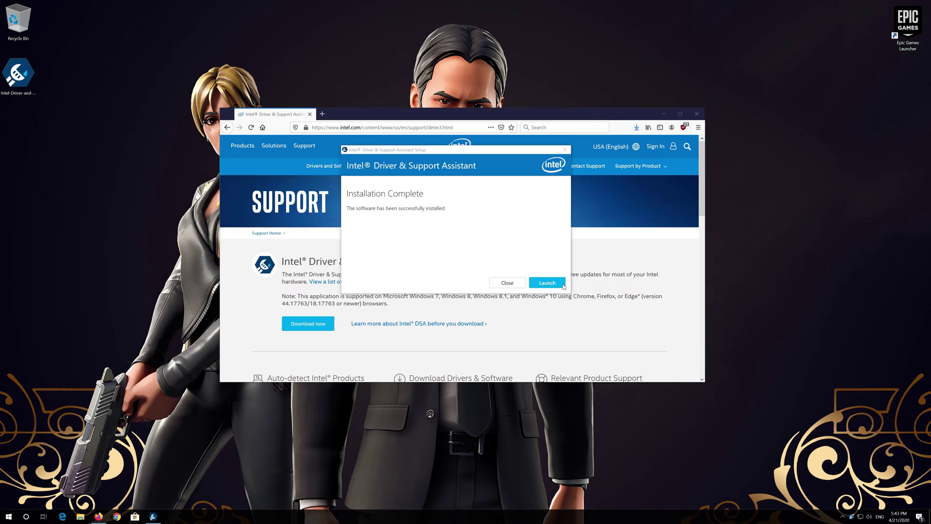
pyautogui.click(540, 287)
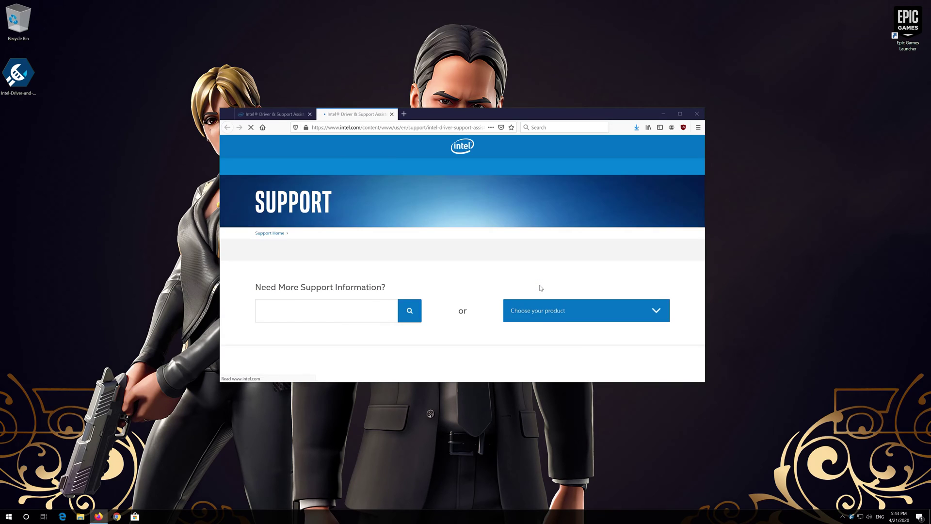
pyautogui.scroll(-5, 484, 295)
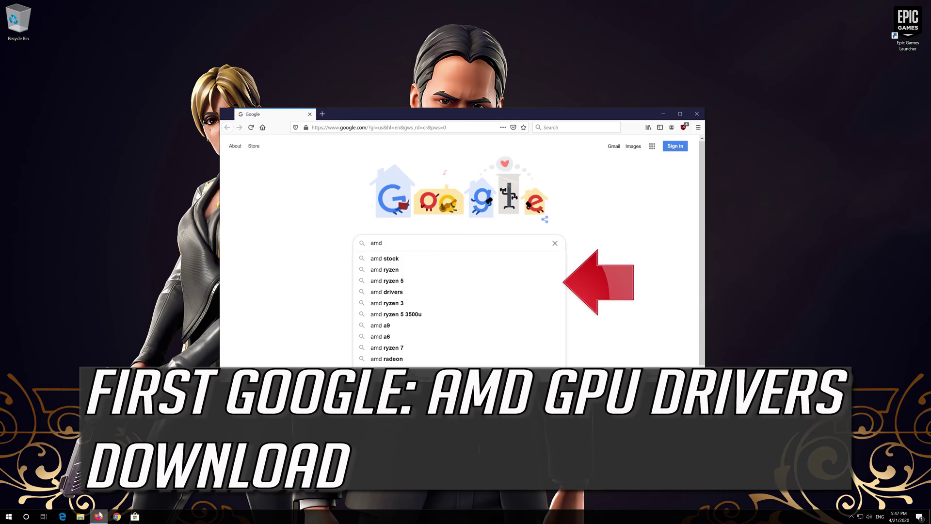
# - Search Google for 'amd gpu drivers download' and open AMD's Drivers and Support page
pyautogui.write('gpu')
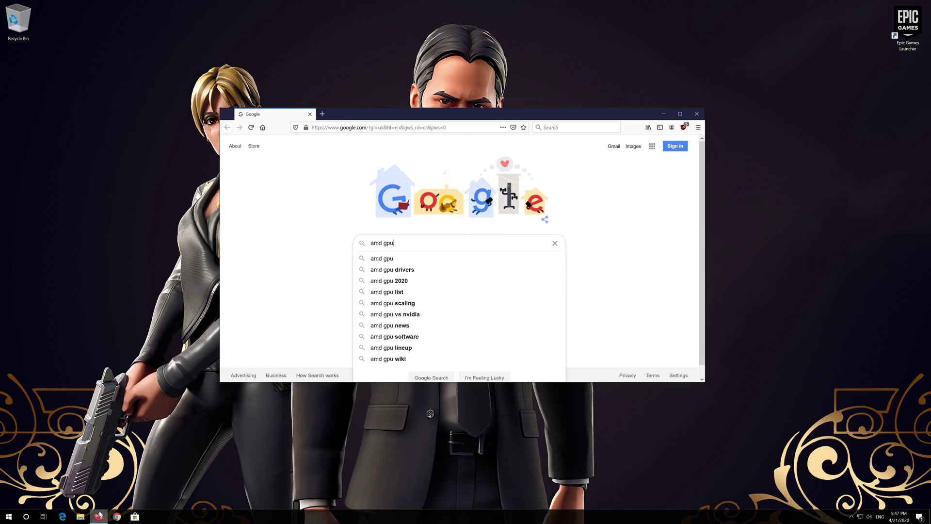
pyautogui.write(' drivers')
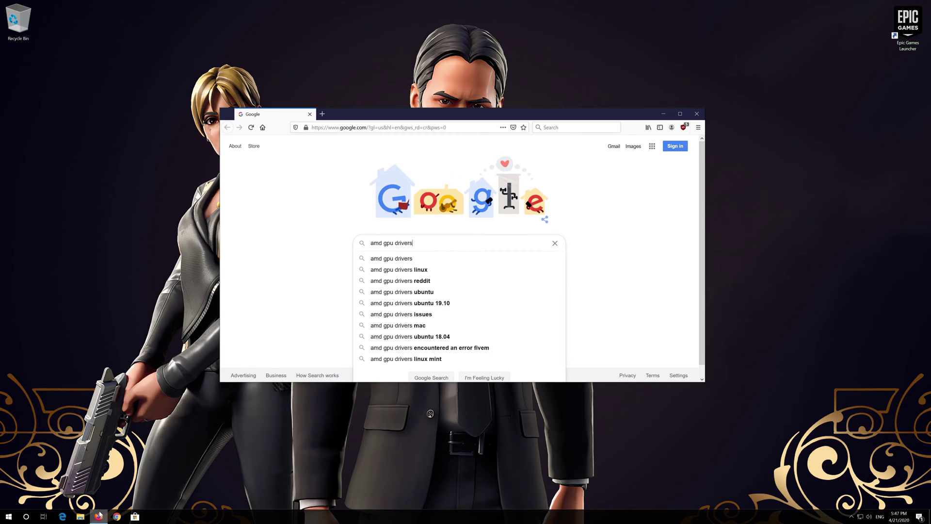
pyautogui.write(' do')
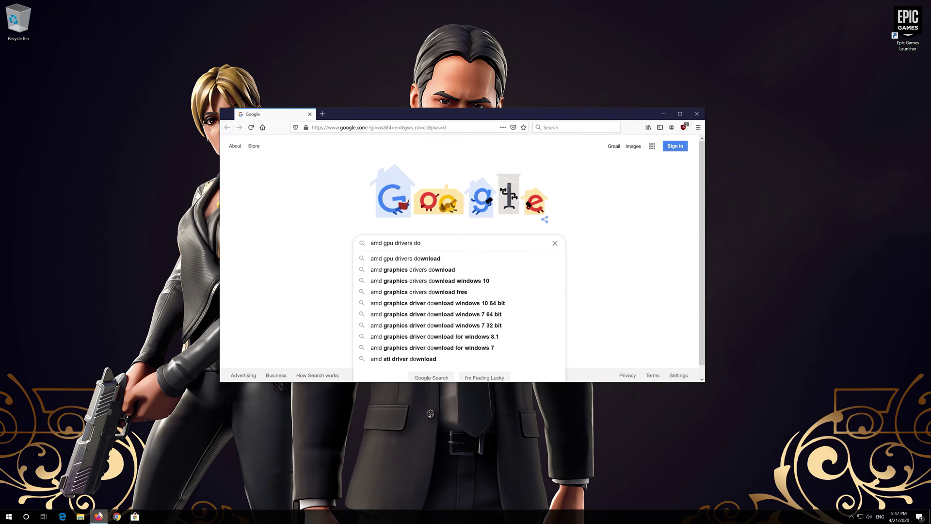
pyautogui.write('wnload')
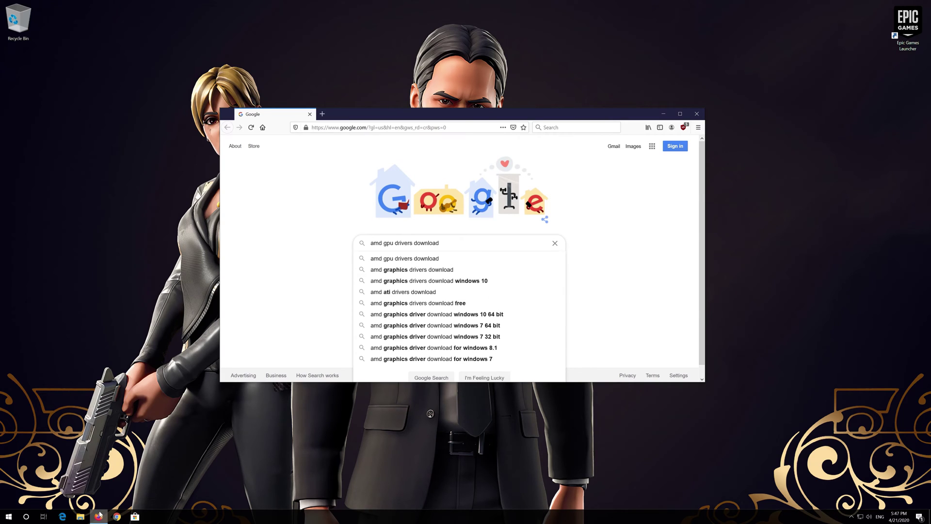
pyautogui.press('Return')
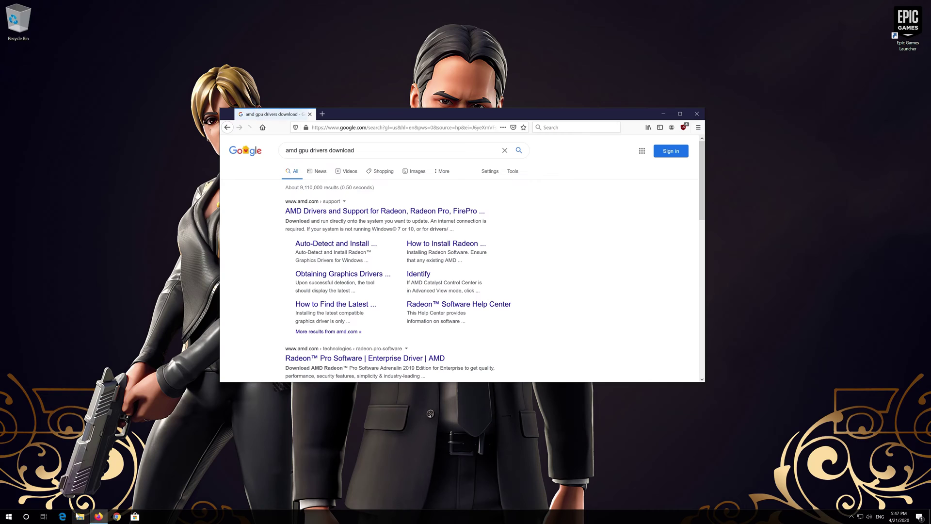
pyautogui.click(367, 212)
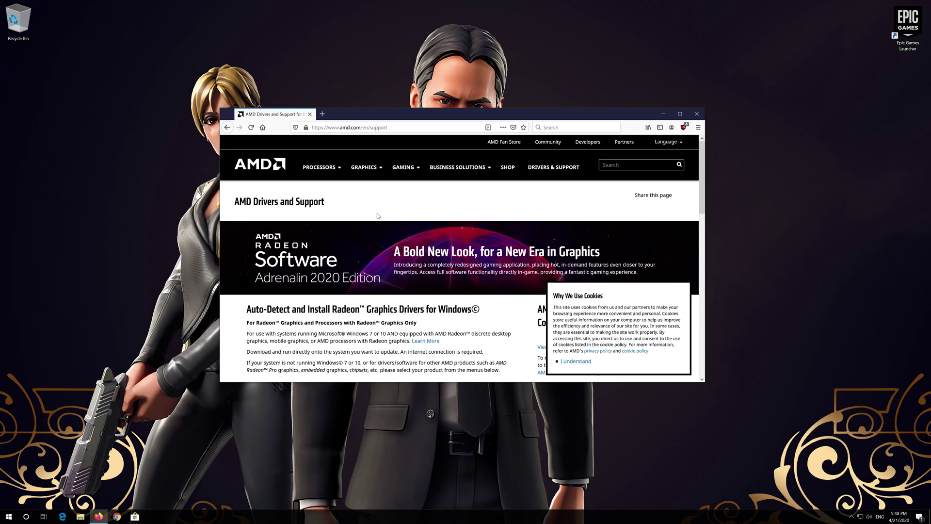
# - Save the Radeon Software Adrenalin 2020 20.2.2 minimal setup installer, then close Firefox
pyautogui.scroll(-3, 376, 212)
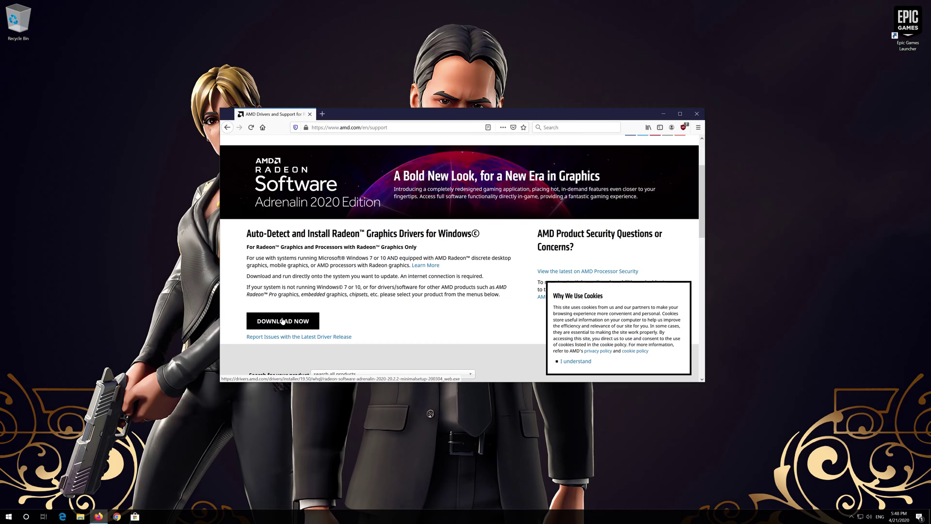
pyautogui.click(283, 321)
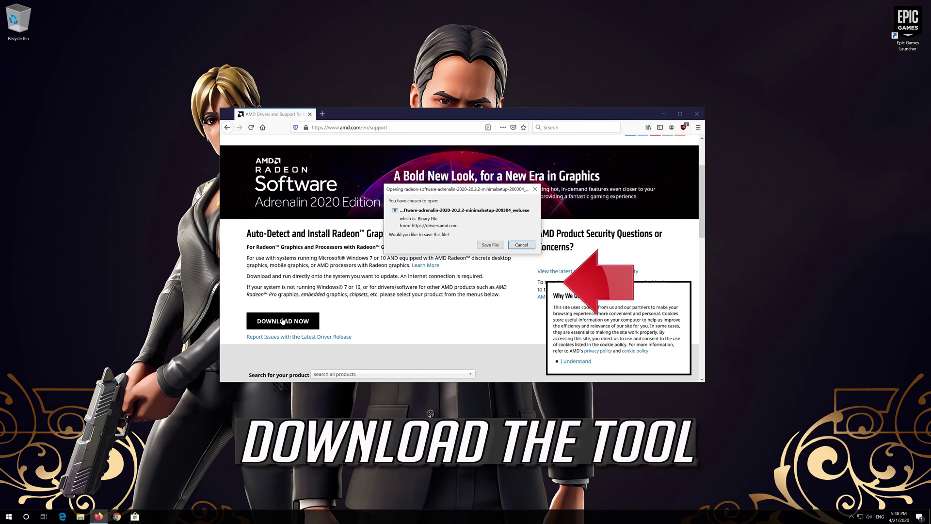
pyautogui.click(490, 245)
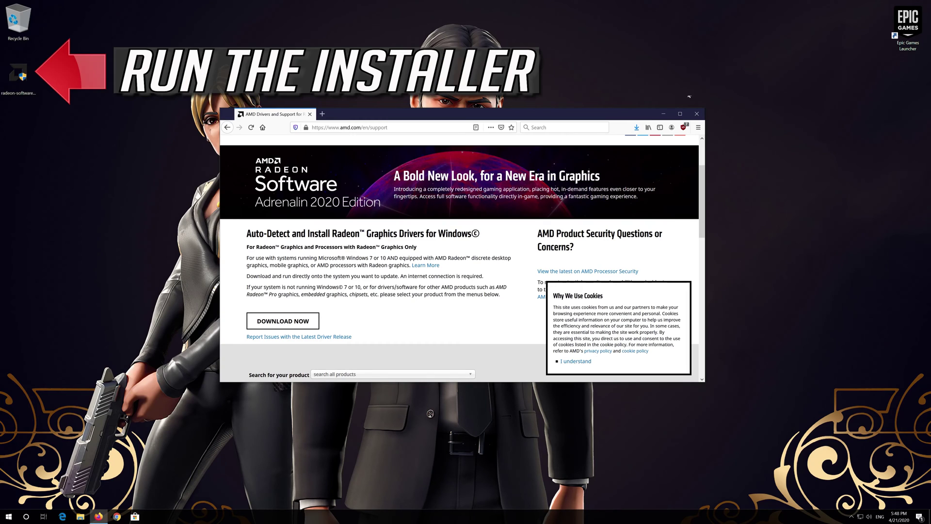
pyautogui.click(700, 112)
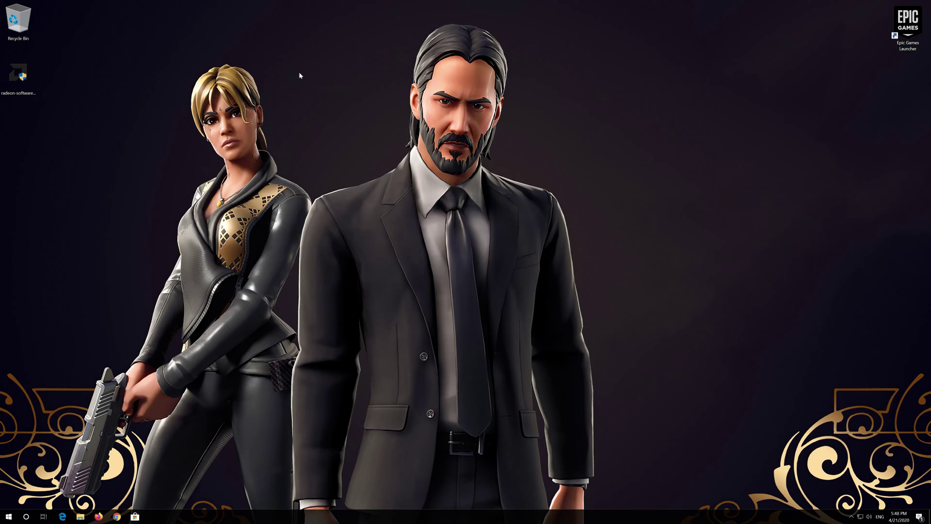
# - Run the Radeon installer with admin approval and extract it to the default destination folder
pyautogui.doubleClick(13, 83)
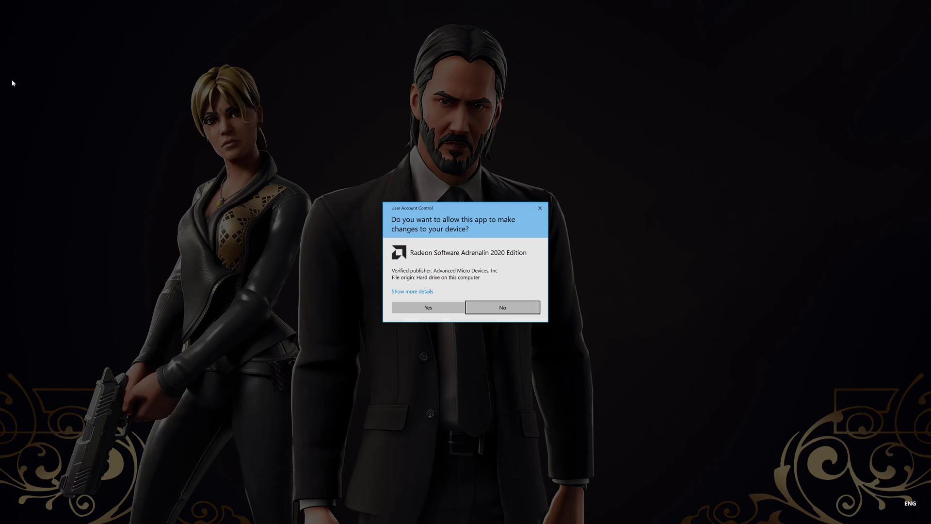
pyautogui.click(411, 310)
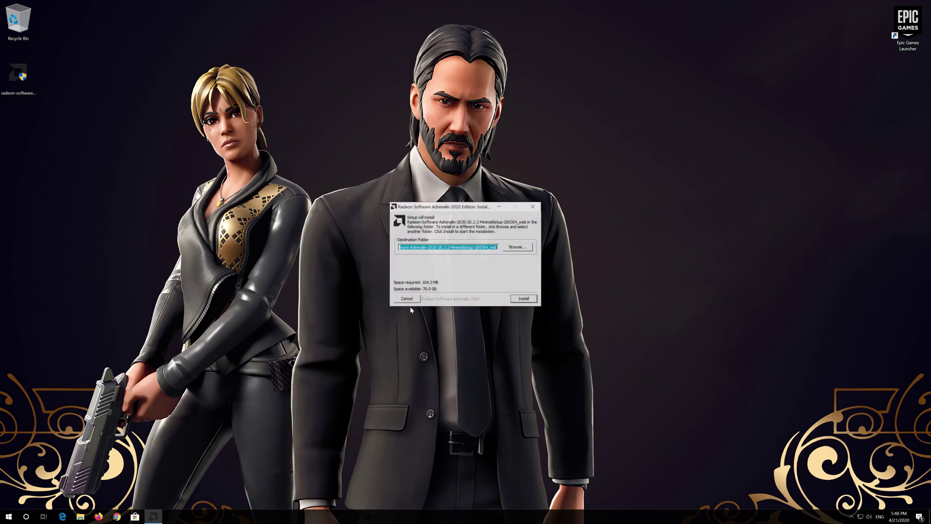
pyautogui.click(528, 300)
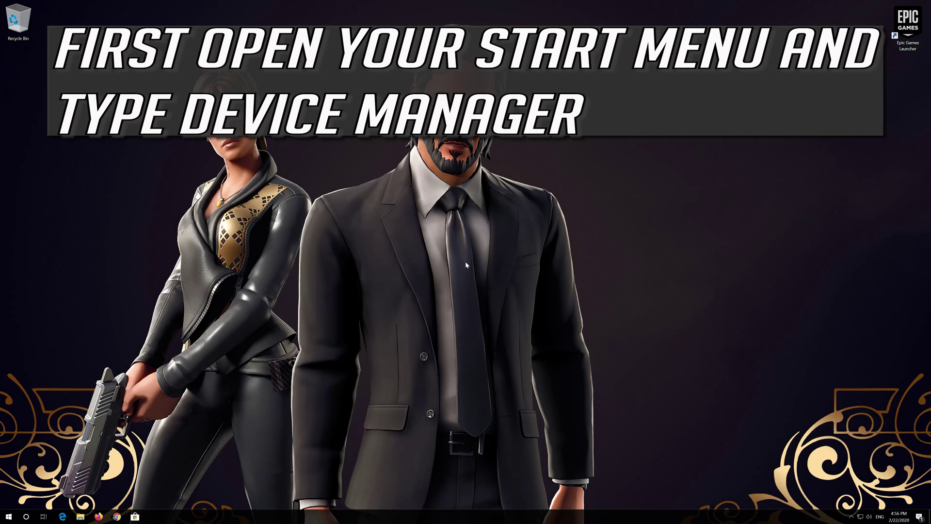
# - Launch Device Manager via search, centre its window, and expand Display adapters
pyautogui.press('super')
pyautogui.write('de')
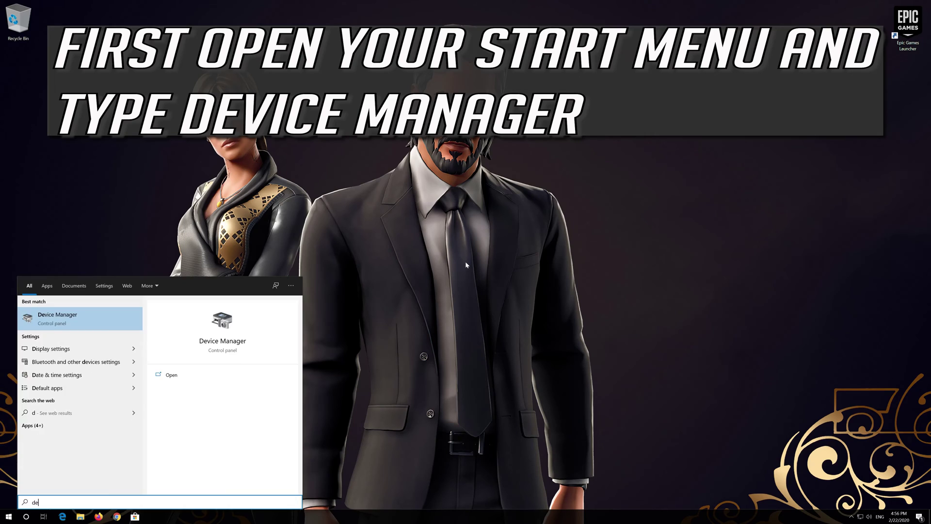
pyautogui.write('vice manager')
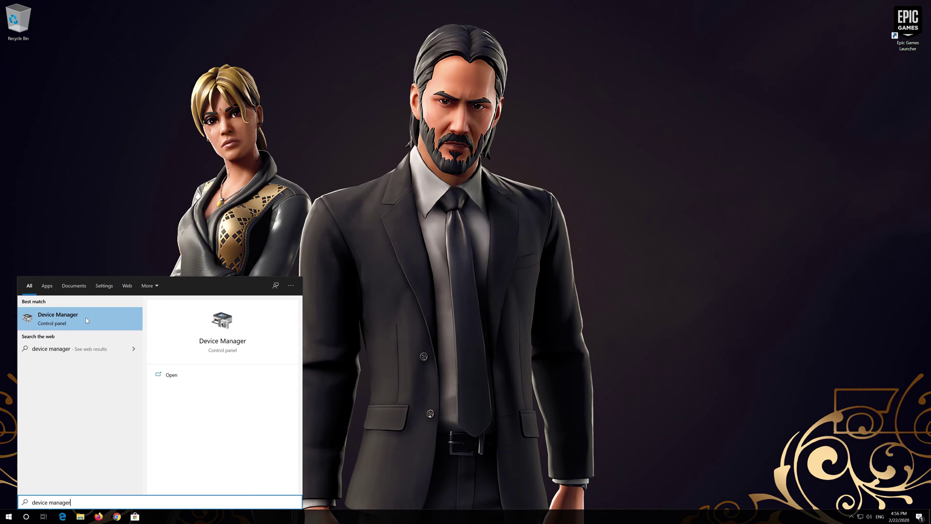
pyautogui.click(86, 317)
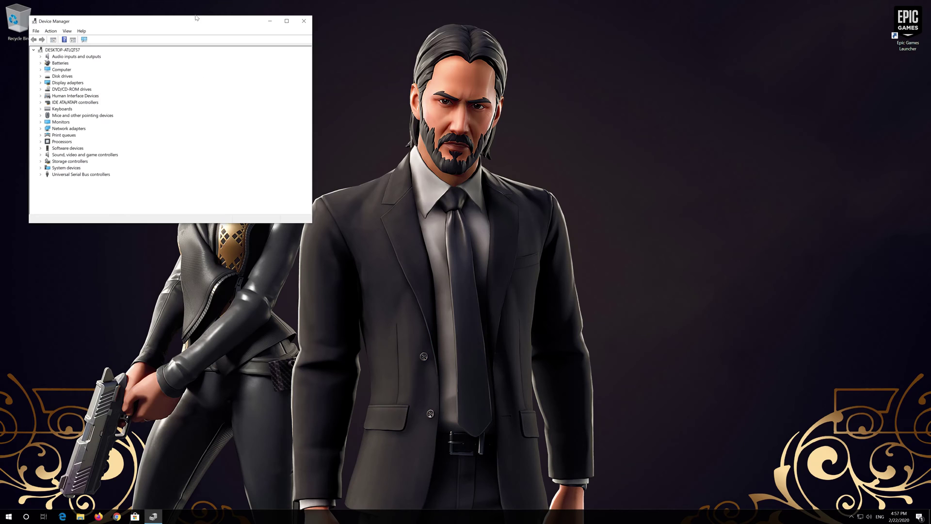
pyautogui.moveTo(171, 21); pyautogui.dragTo(449, 125)
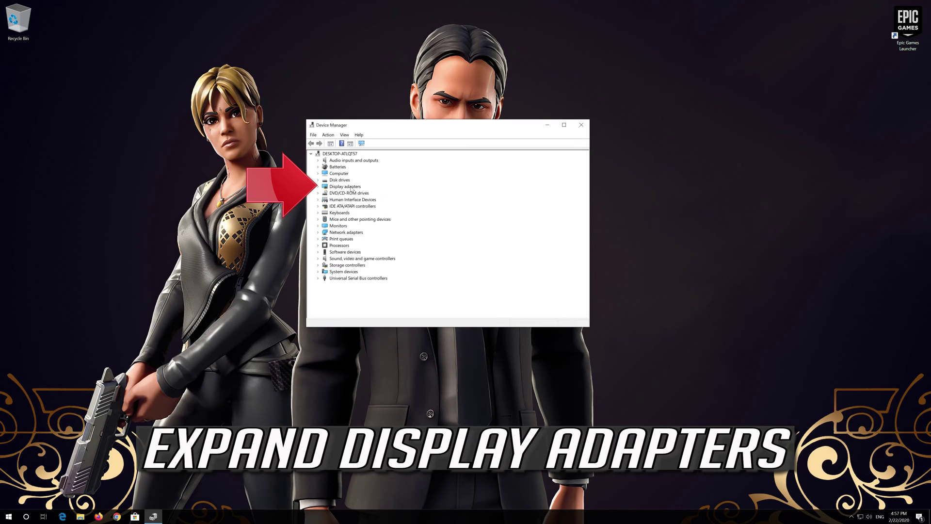
pyautogui.click(318, 187)
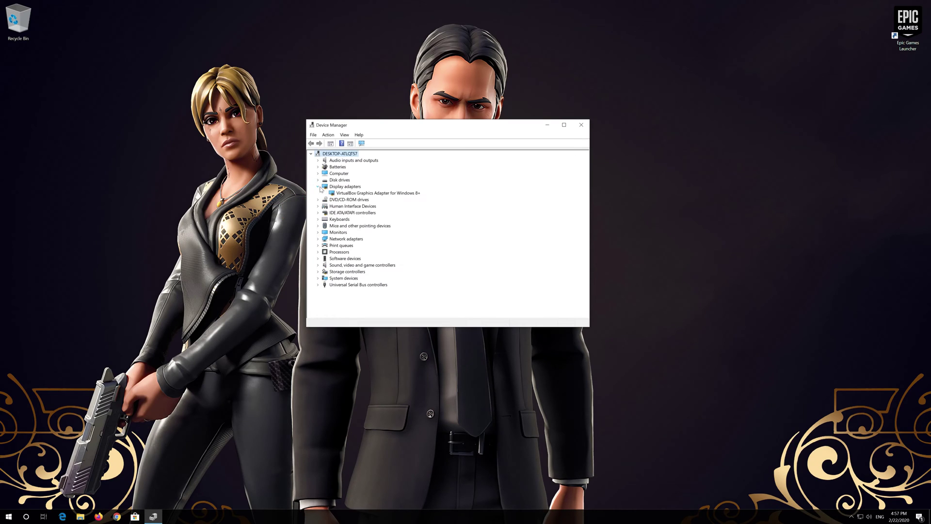
# - From the VirtualBox Graphics Adapter for Windows 8+ properties' Driver tab, start Update Driver
pyautogui.click(334, 194)
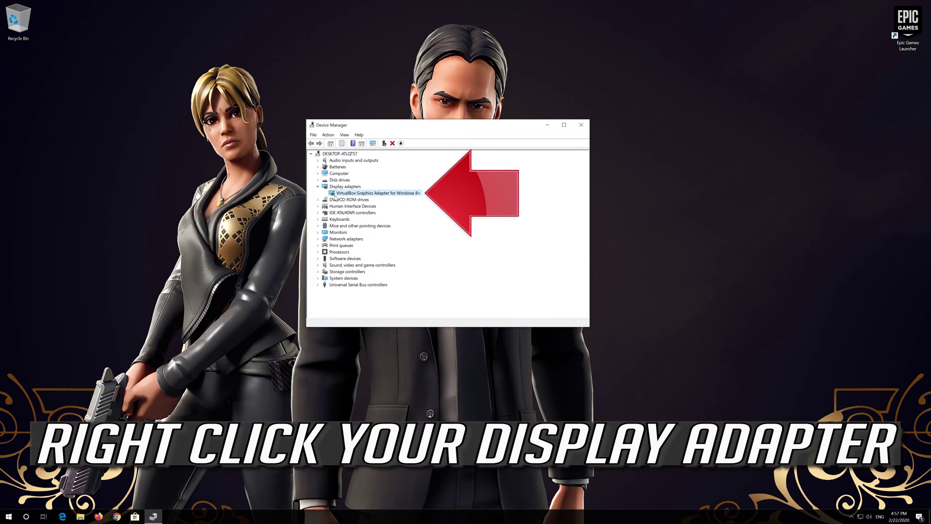
pyautogui.rightClick(402, 196)
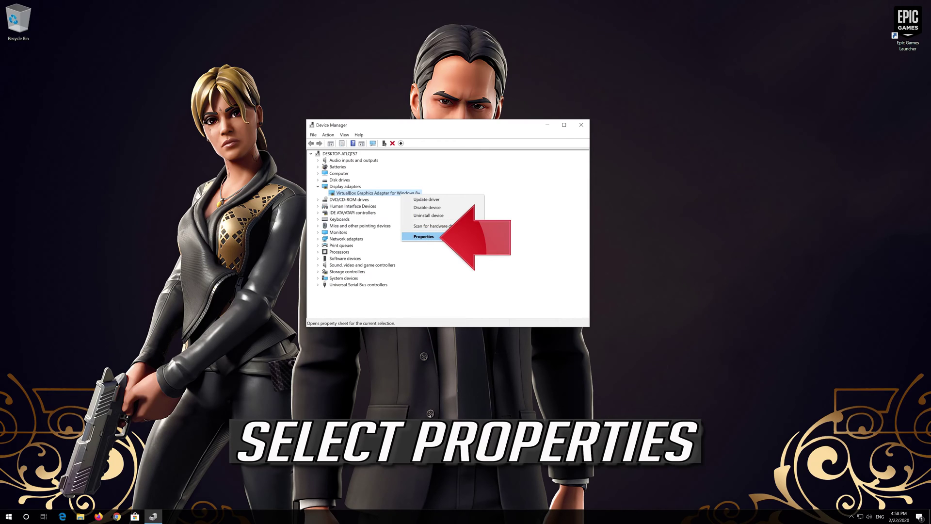
pyautogui.click(442, 236)
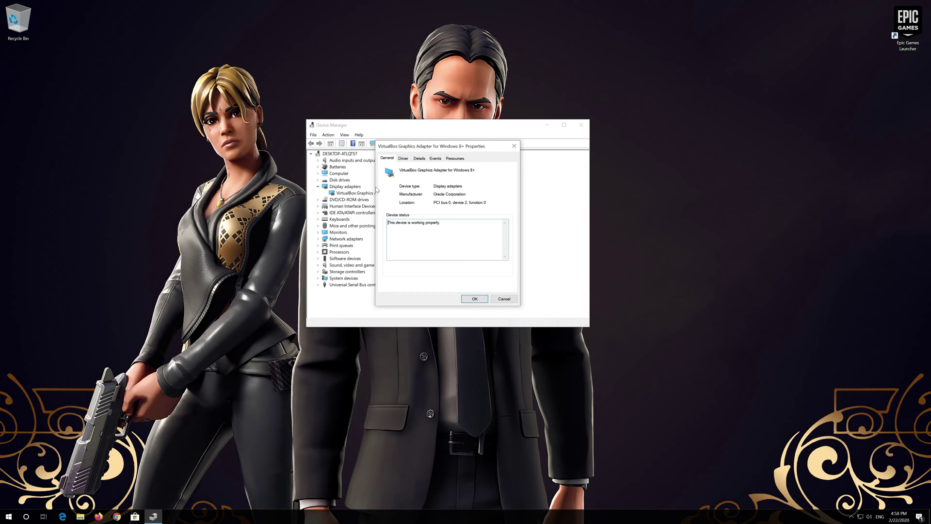
pyautogui.click(403, 159)
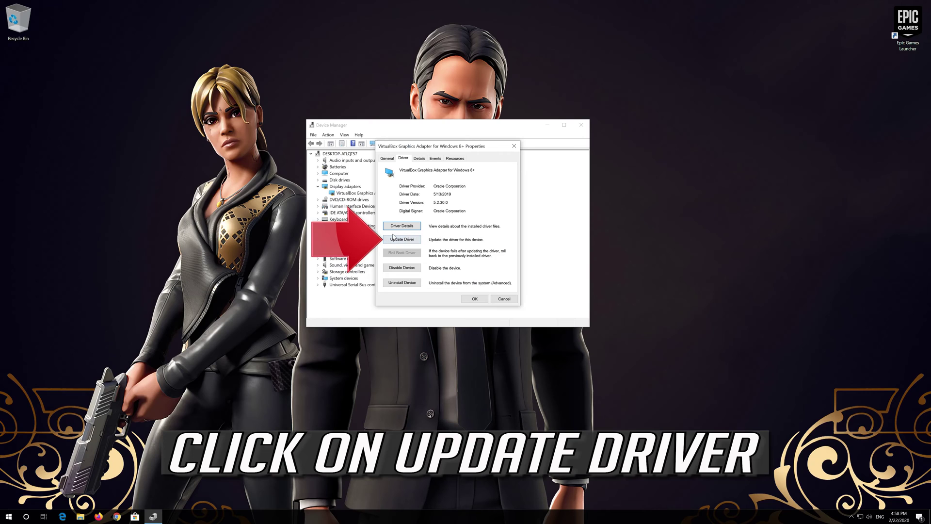
pyautogui.click(404, 240)
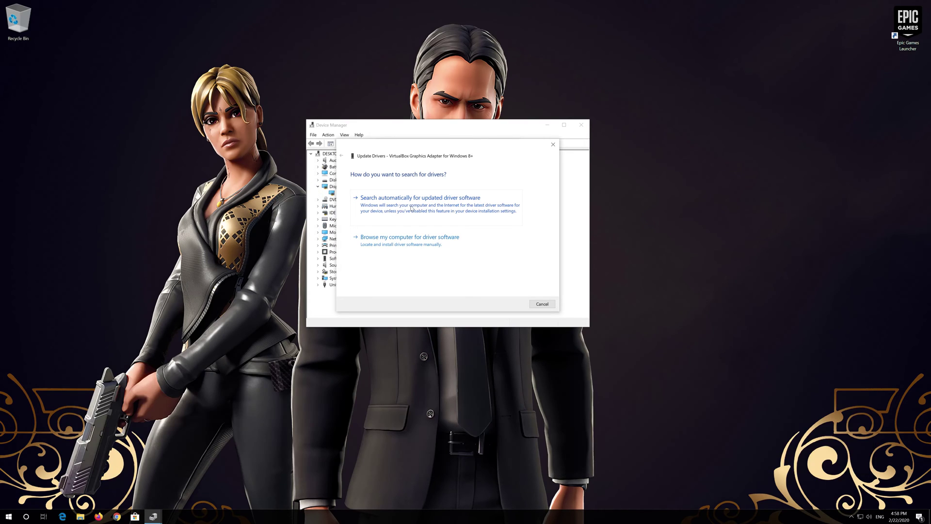
# - Search automatically for a newer adapter driver, then continue the search on Windows Update
pyautogui.click(424, 212)
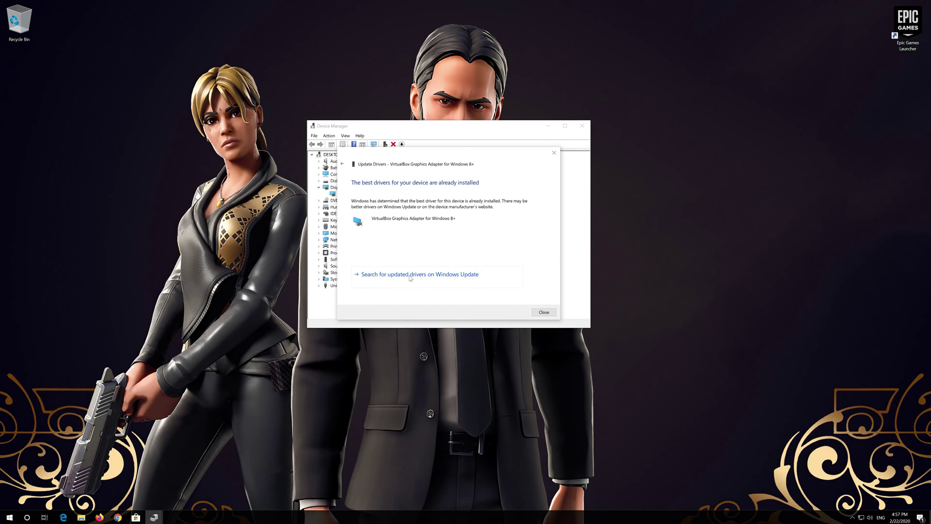
pyautogui.click(410, 274)
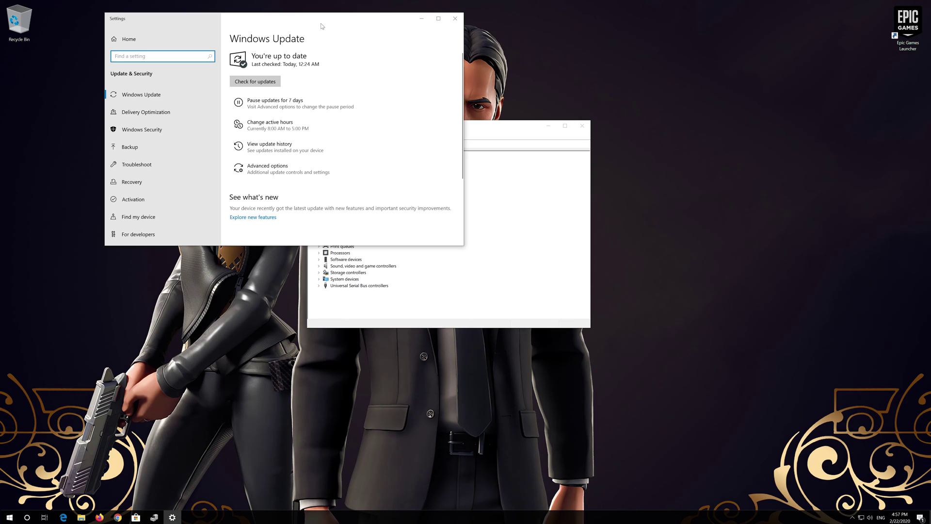
# - Centre the Windows Update settings window and run Check for updates
pyautogui.moveTo(323, 26); pyautogui.dragTo(488, 114)
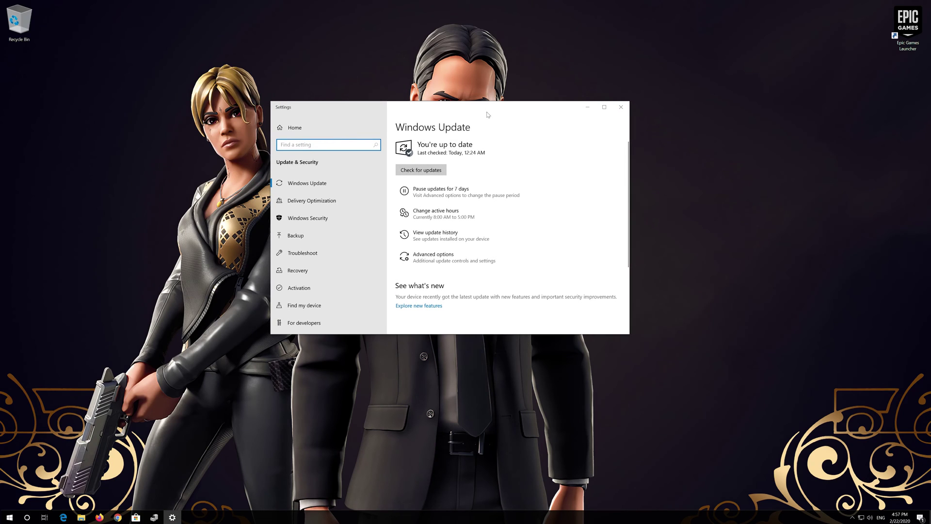
pyautogui.click(421, 169)
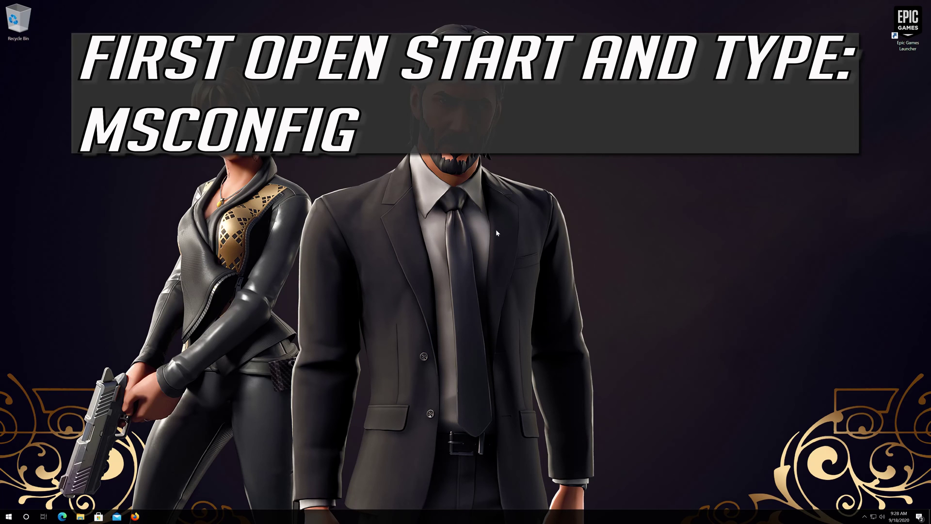
# - Search for 'msconfig' and launch System Configuration, showing Selective startup
pyautogui.press('super')
pyautogui.write('msconfig')
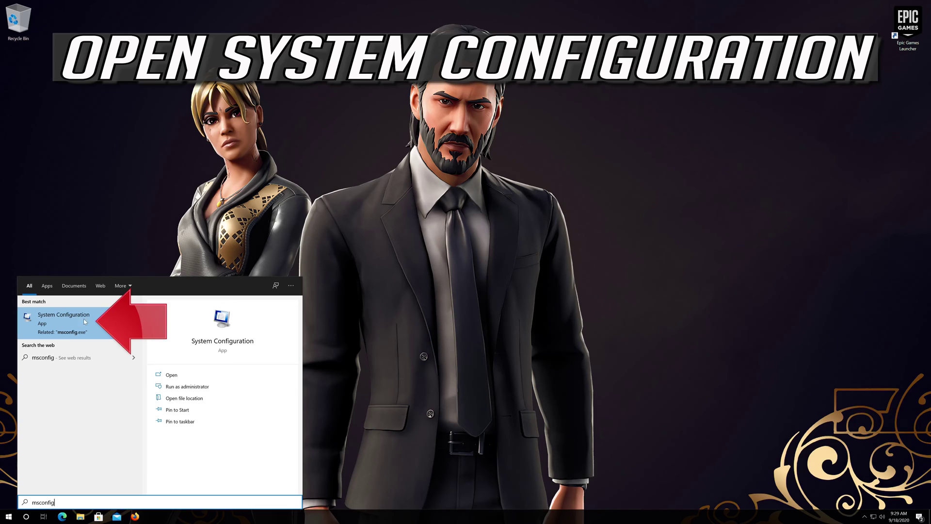
pyautogui.click(53, 332)
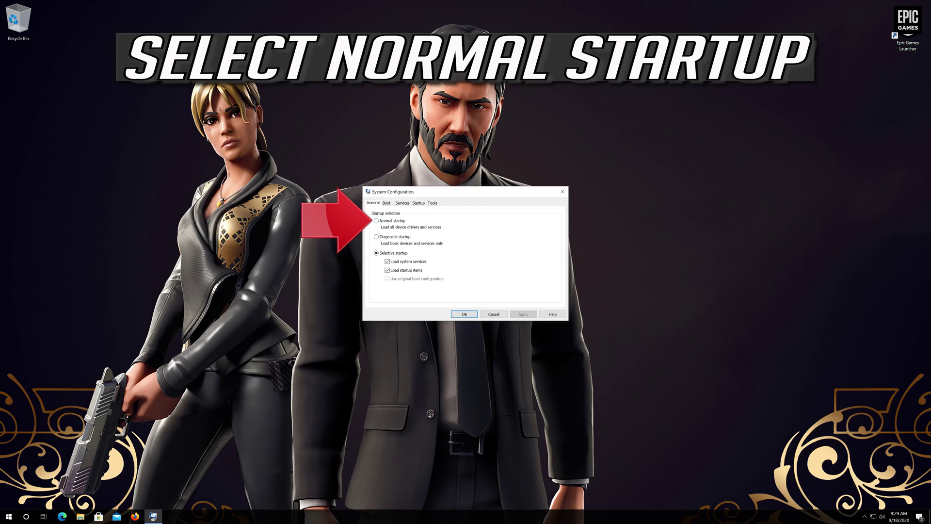
# - Choose Normal startup on the General tab and apply it with OK
pyautogui.click(378, 222)
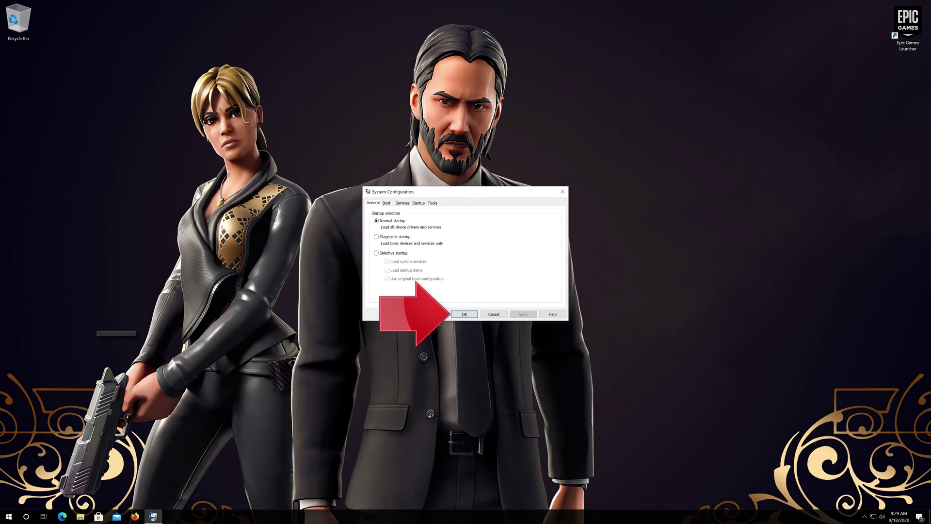
pyautogui.click(457, 316)
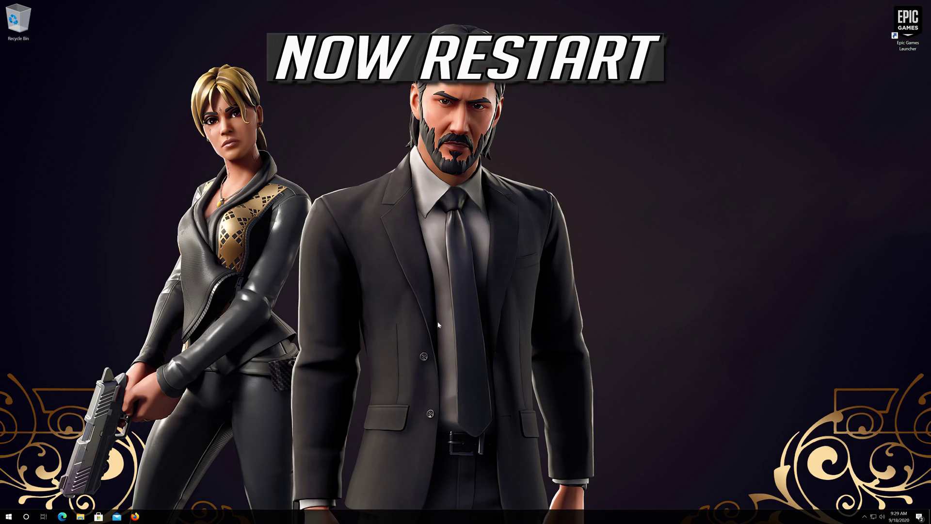
# - Bring up the Start menu's power options showing Shut down and Restart
pyautogui.click(4, 514)
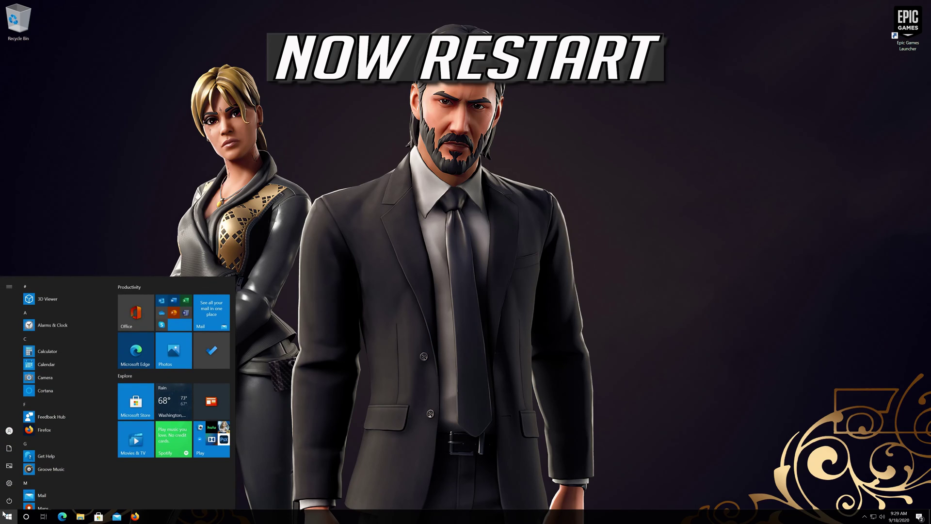
pyautogui.click(7, 502)
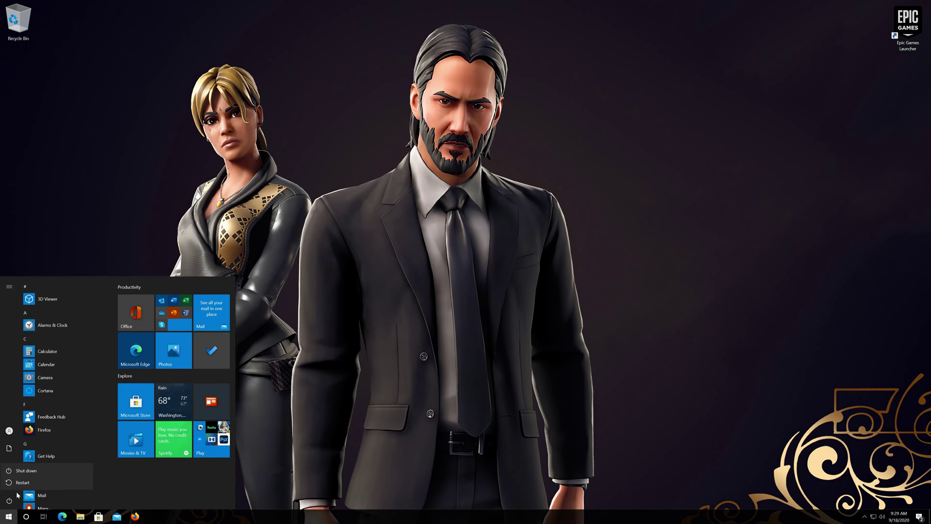